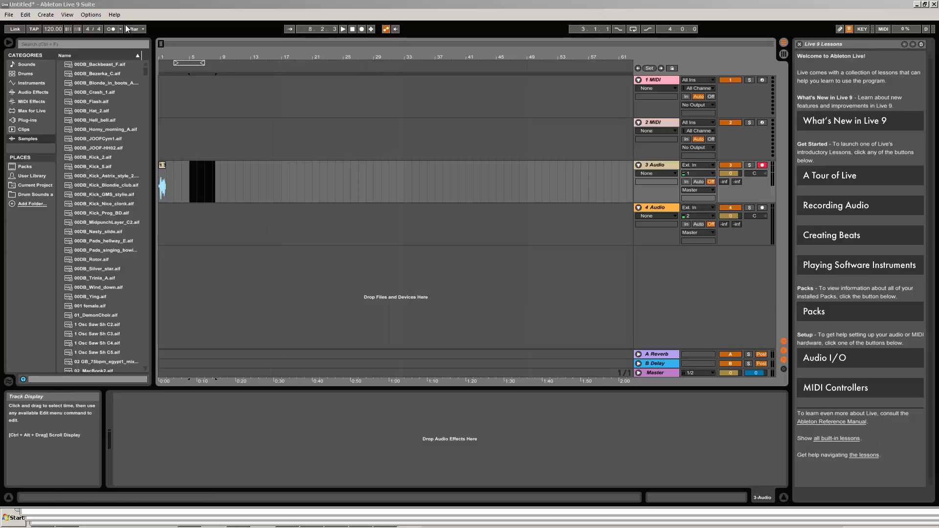
- In the Audio preferences, set Live's Audio Input Device to the Realtek Microphone
left_click(95, 17)
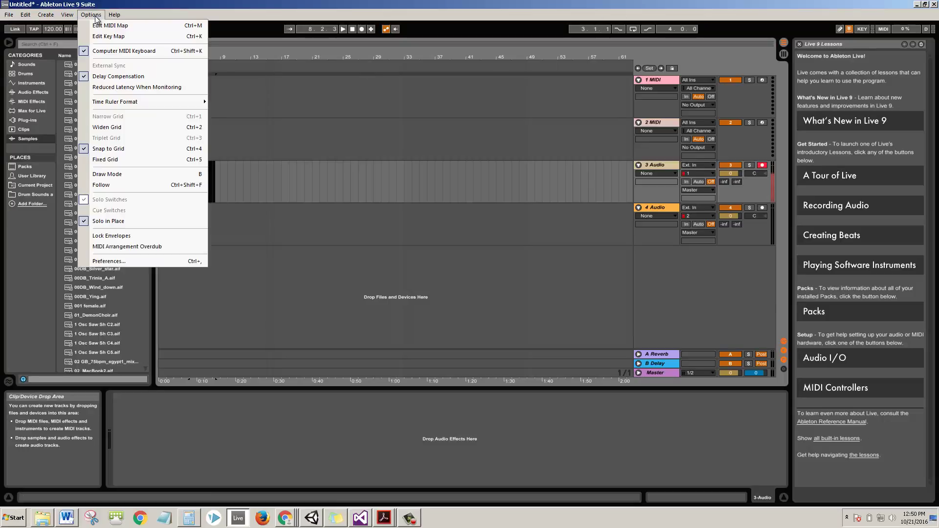
left_click(110, 263)
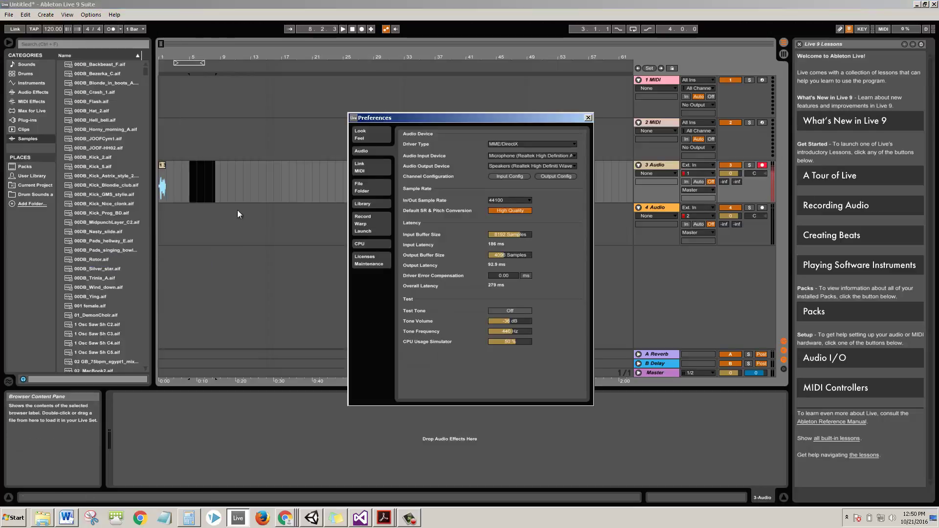
left_click(383, 153)
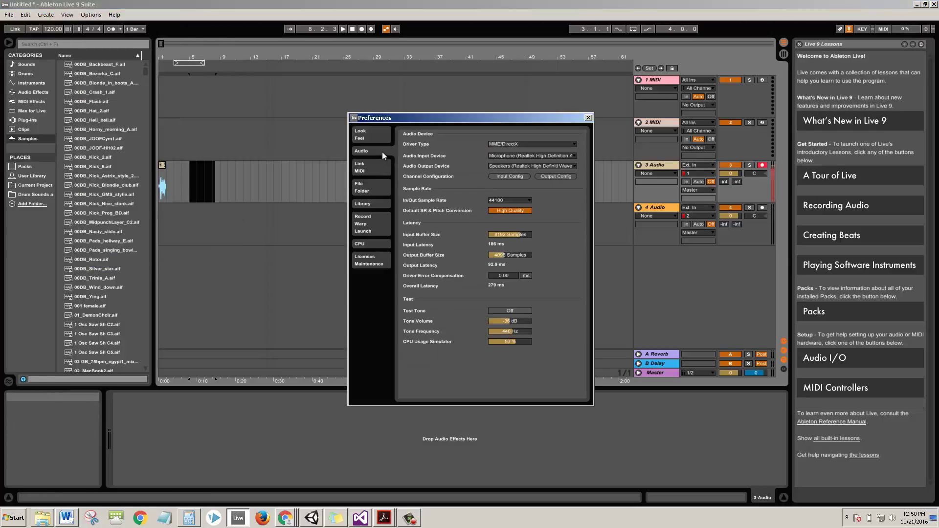
left_click(512, 155)
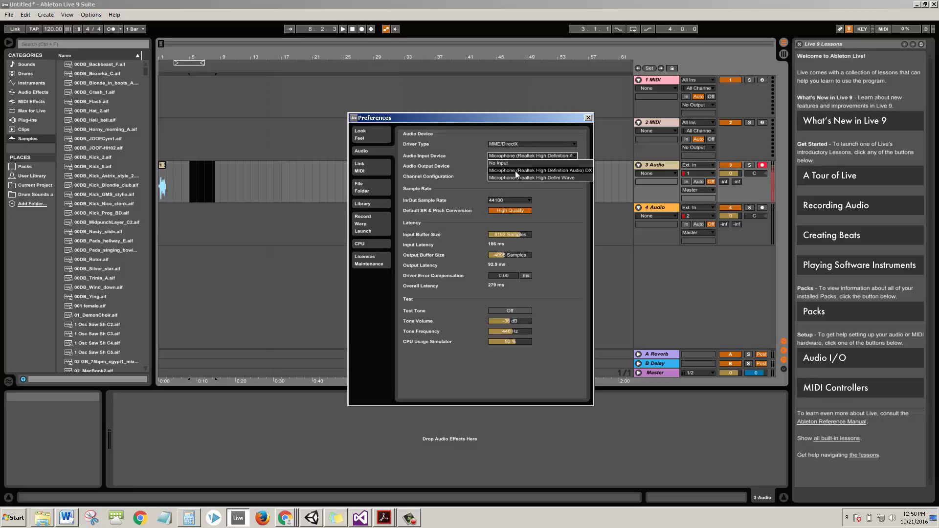
left_click(515, 172)
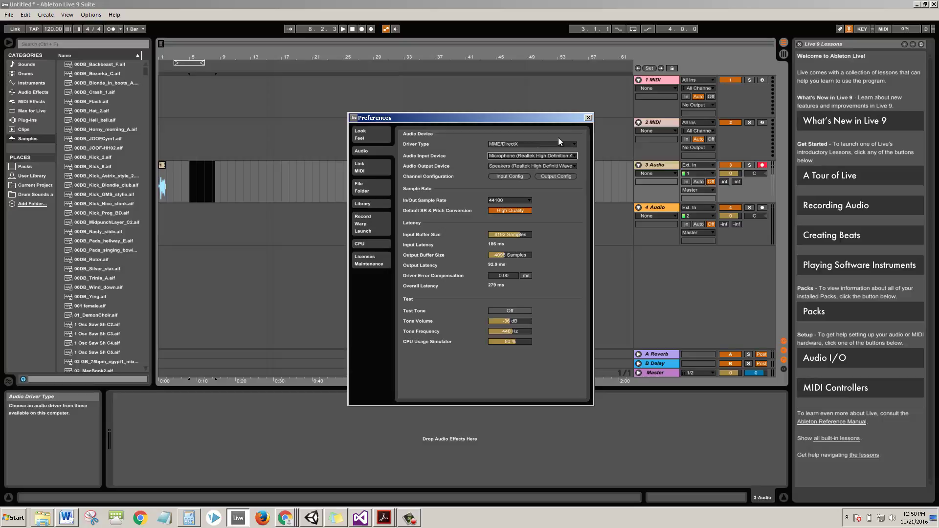
left_click(588, 119)
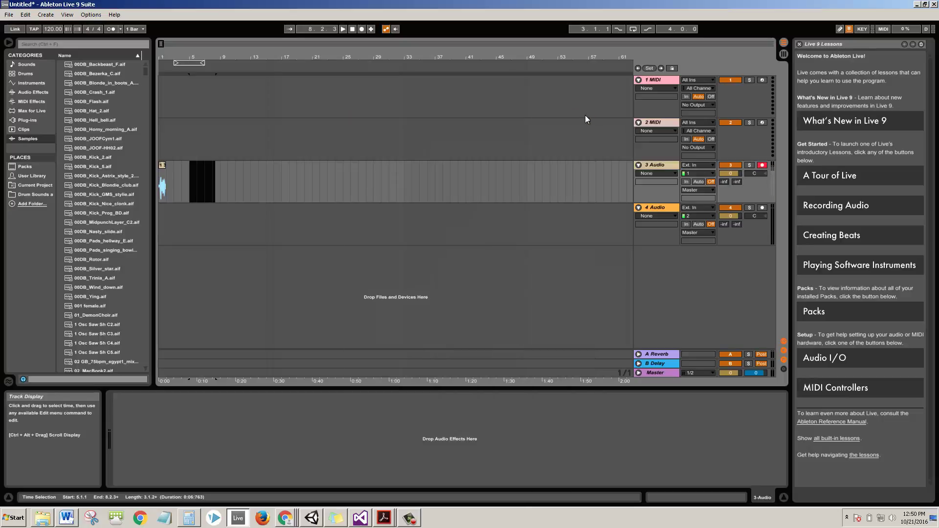
left_click(650, 165)
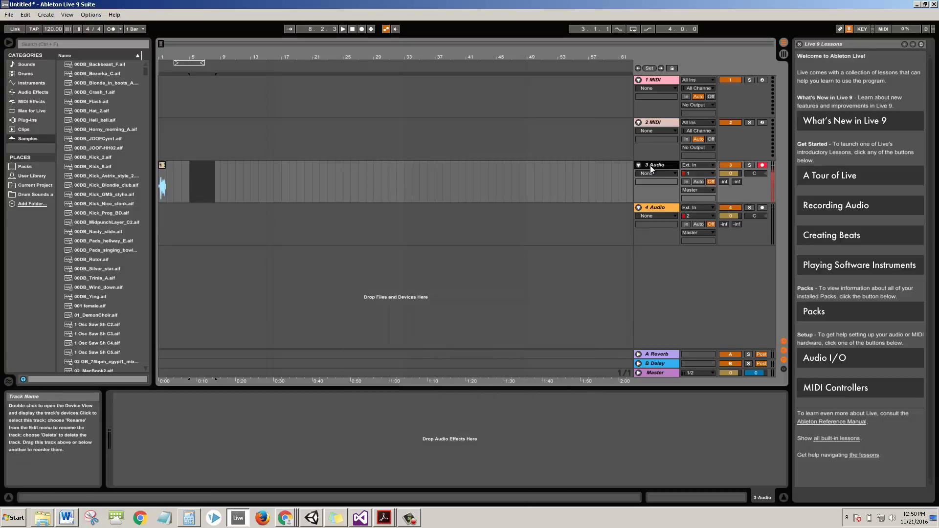
key("Tab")
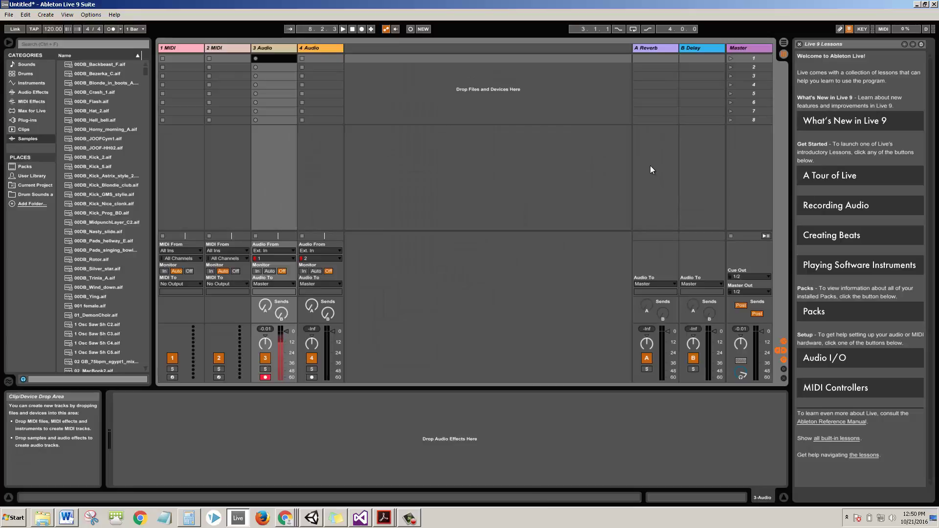
key("Tab")
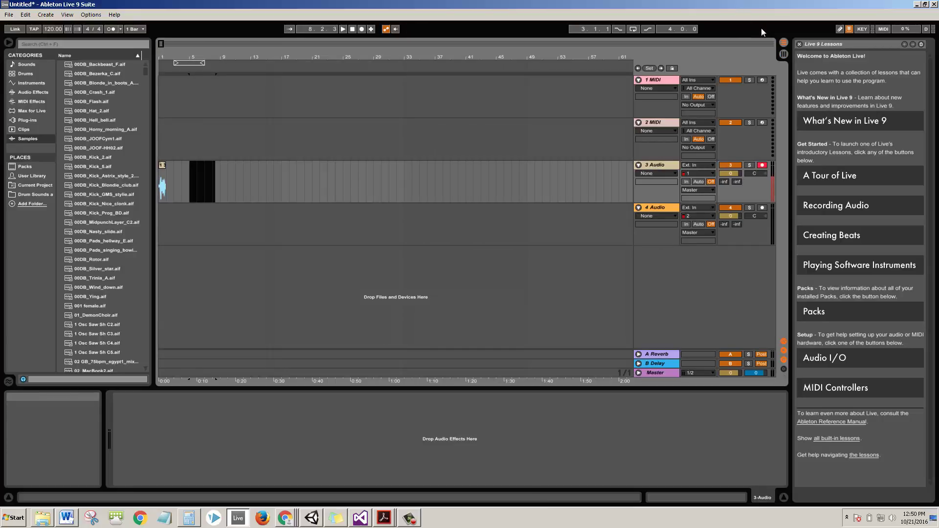
left_click(782, 54)
left_click(783, 41)
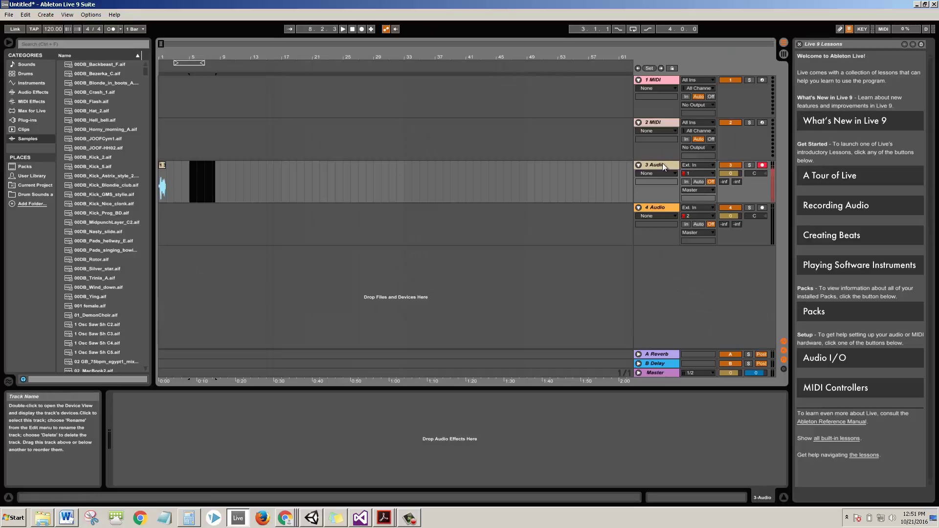
left_click(690, 173)
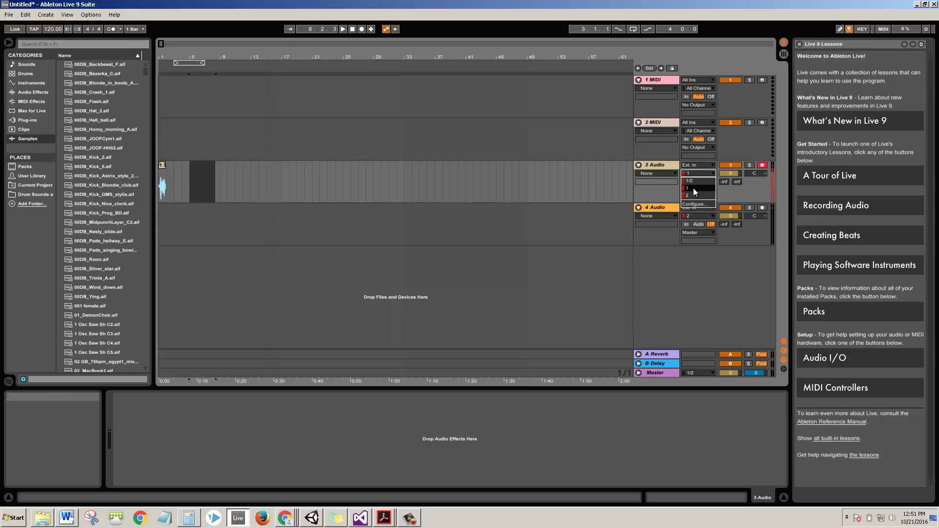
left_click(628, 187)
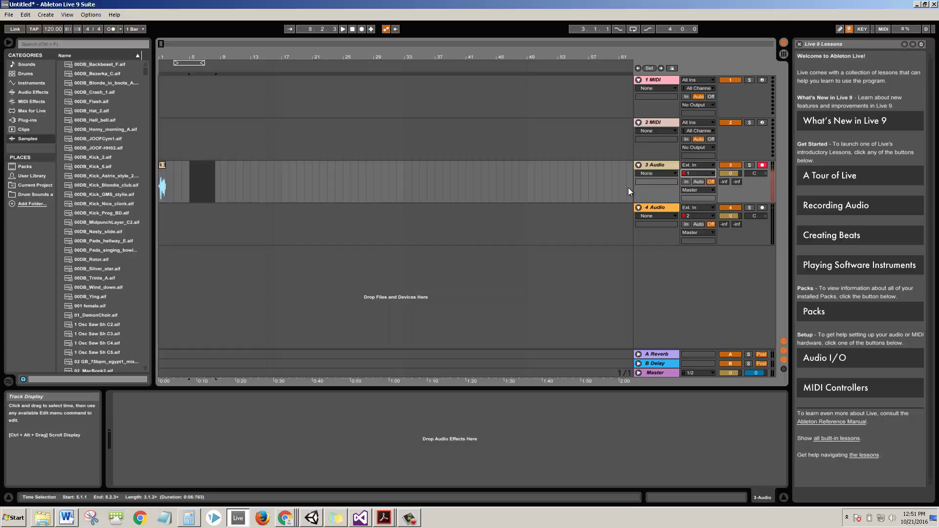
- Drop the Windows Microphone recording level from 71 to 47 and confirm both dialogs
right_click(894, 517)
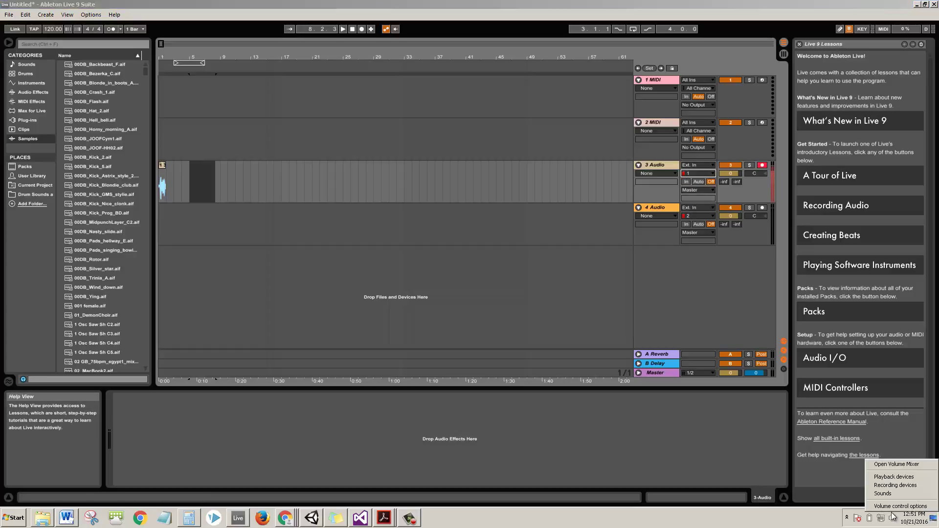
left_click(897, 488)
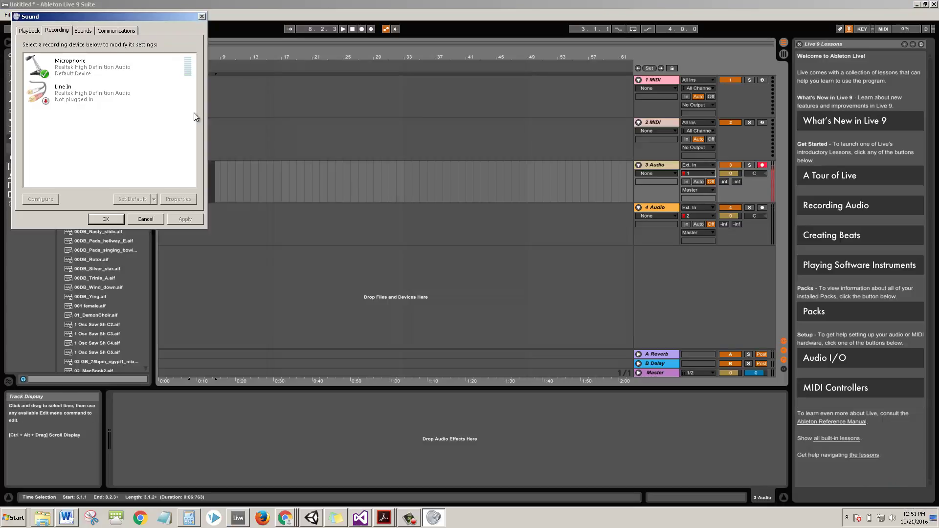
left_click(100, 62)
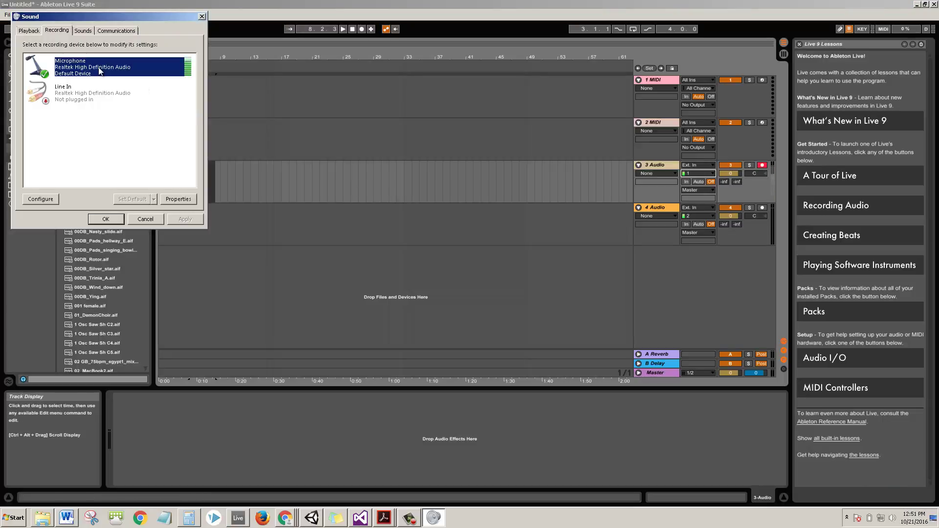
left_click(175, 201)
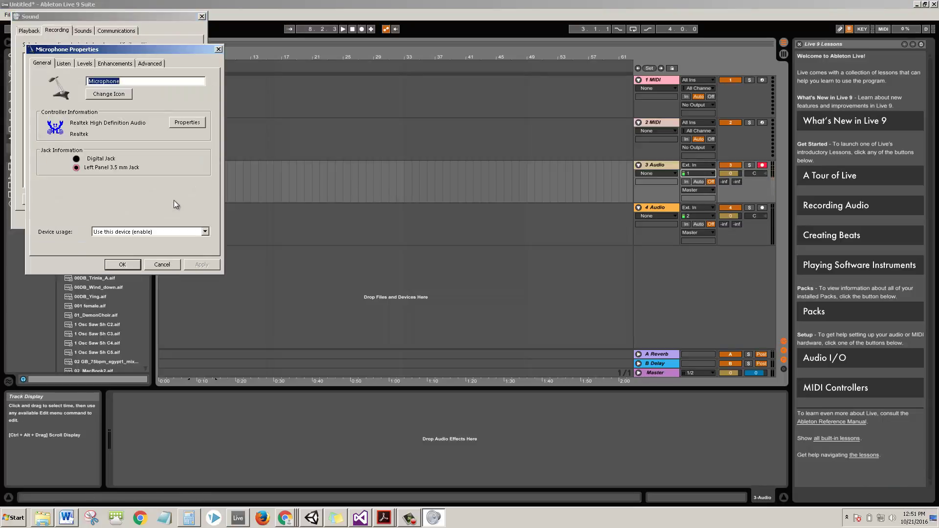
left_click(84, 64)
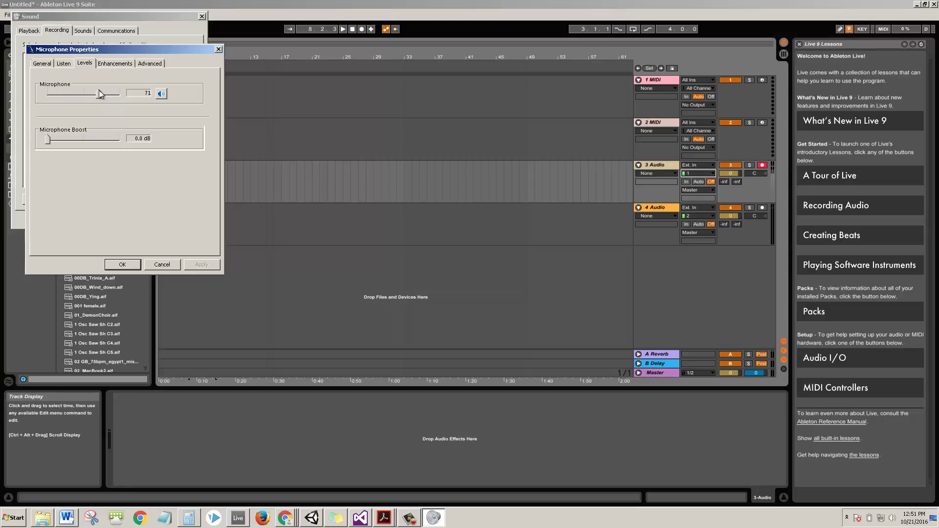
left_click_drag(98, 95, 80, 95)
left_click(122, 263)
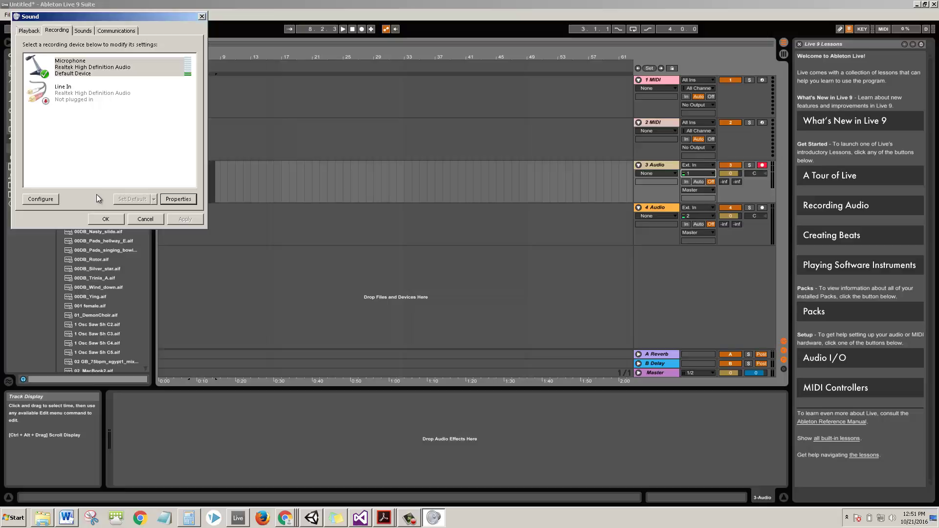
left_click(98, 216)
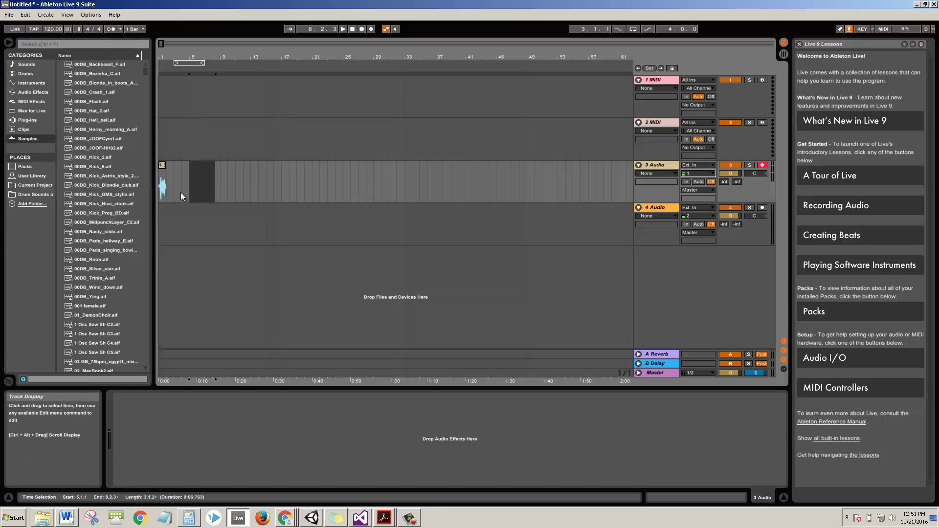
- Place the insert point at bar 4 on track 3, then disarm and re-arm the track
left_click(184, 192)
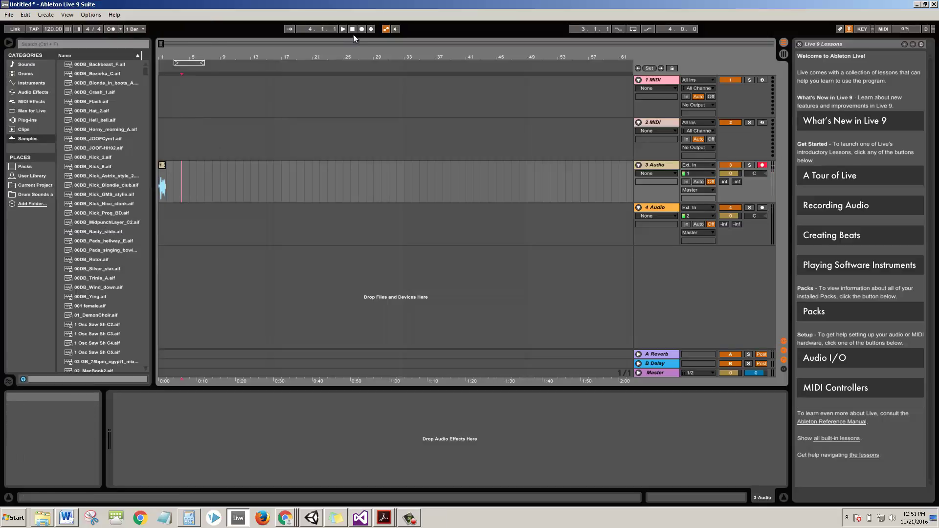
left_click(766, 166)
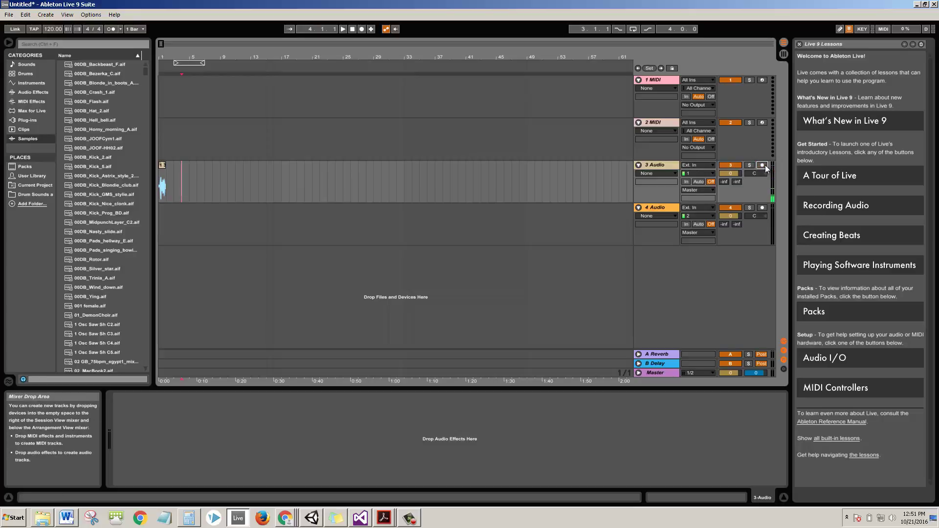
left_click(765, 165)
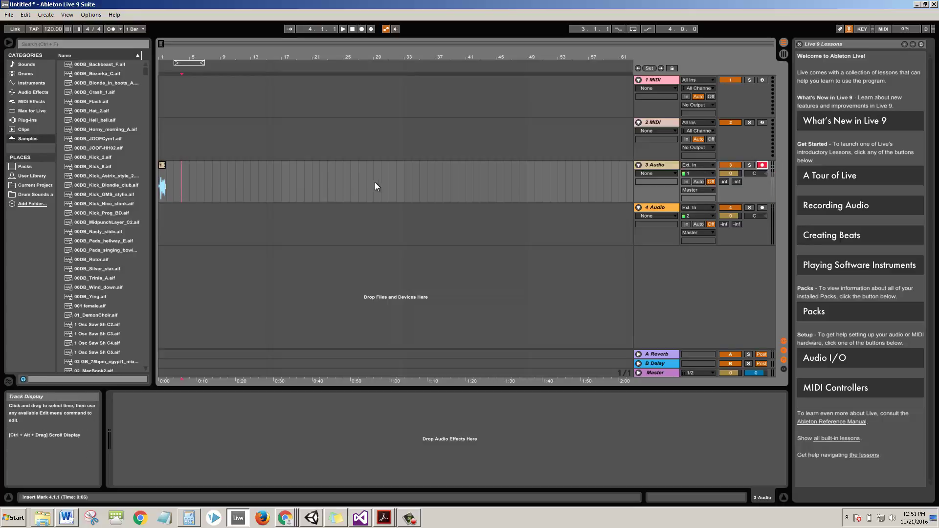
- Record a voice take on track 3, play it back from 4.1.1, and select the clip
left_click(361, 29)
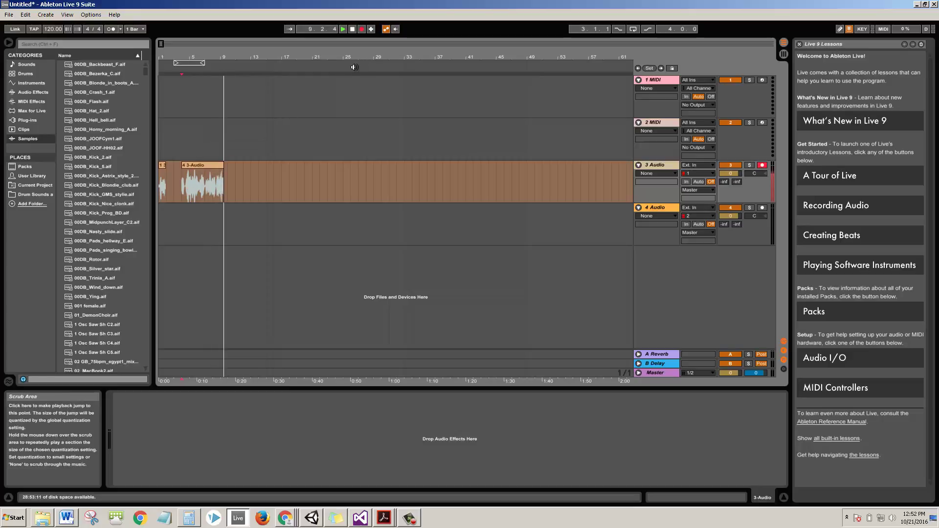
key("space")
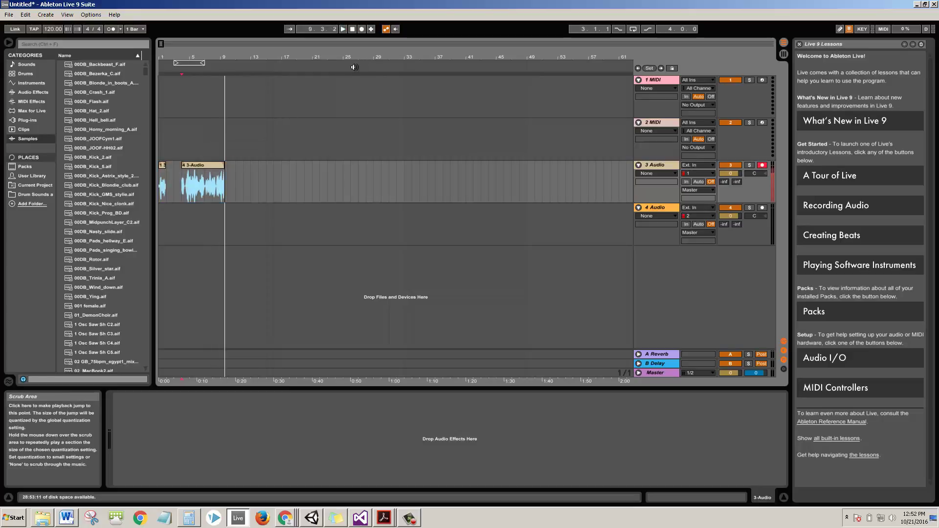
left_click(181, 181)
key("space")
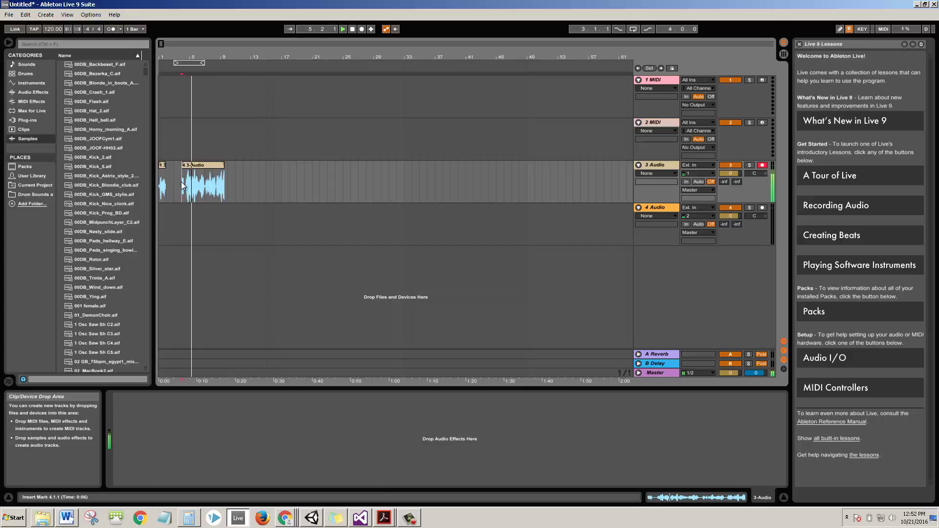
key("space")
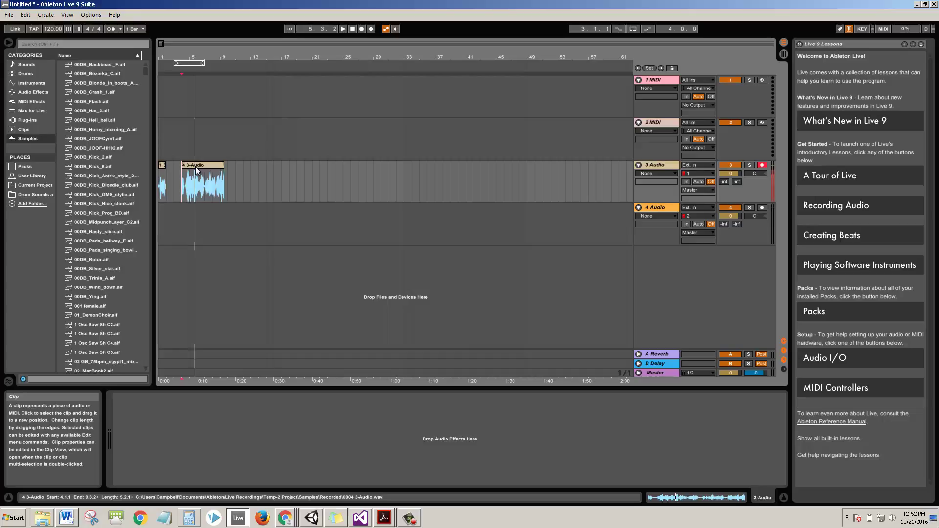
left_click(195, 169)
- Open the voice clip's sample details and set Transpose to 14 st, auditioning the result
double_click(196, 169)
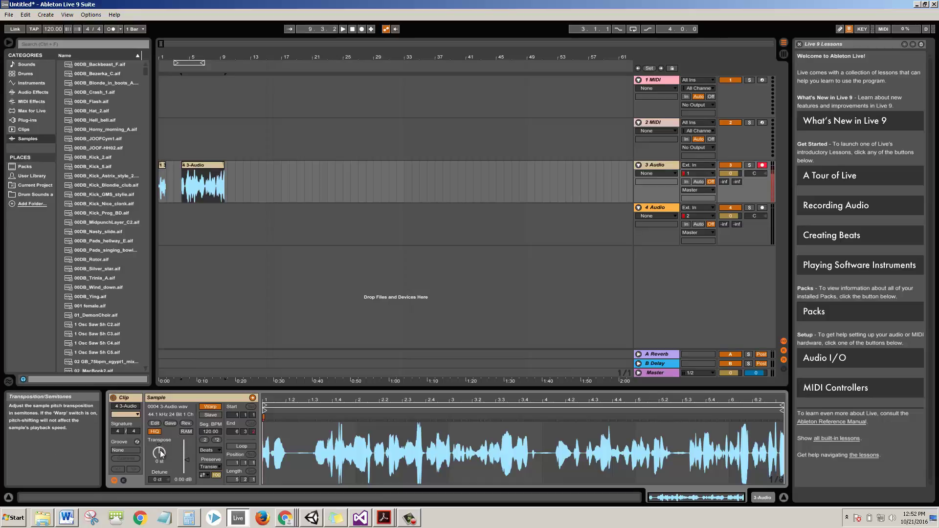
left_click_drag(161, 453, 161, 456)
key("space")
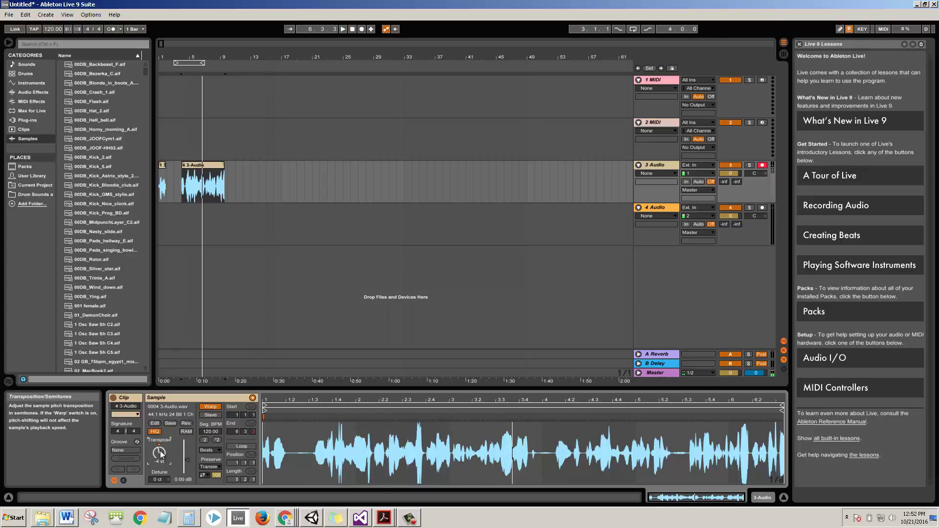
left_click_drag(161, 454, 161, 454)
key("space")
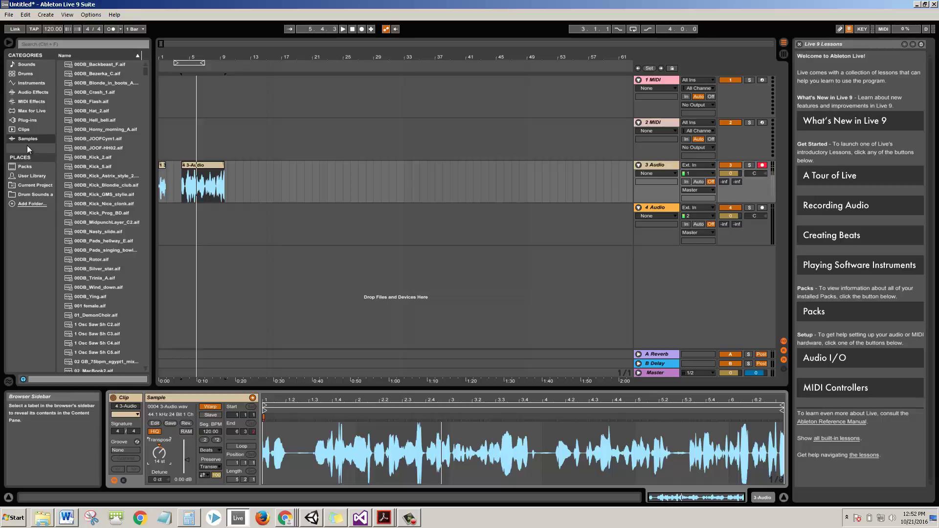
- Load the Cathedral preset from Audio Effects > Reverb > Hall onto the 3 Audio track
left_click(26, 93)
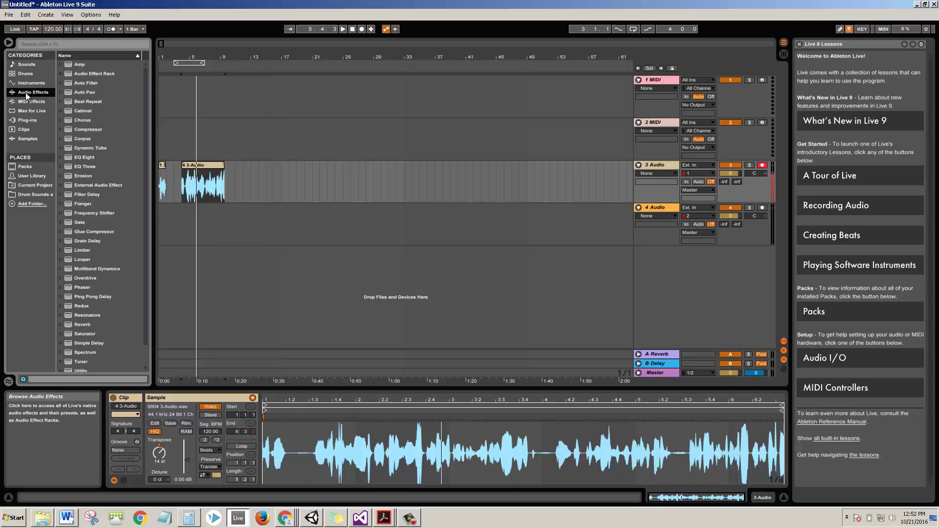
scroll(105, 266, "down", 1)
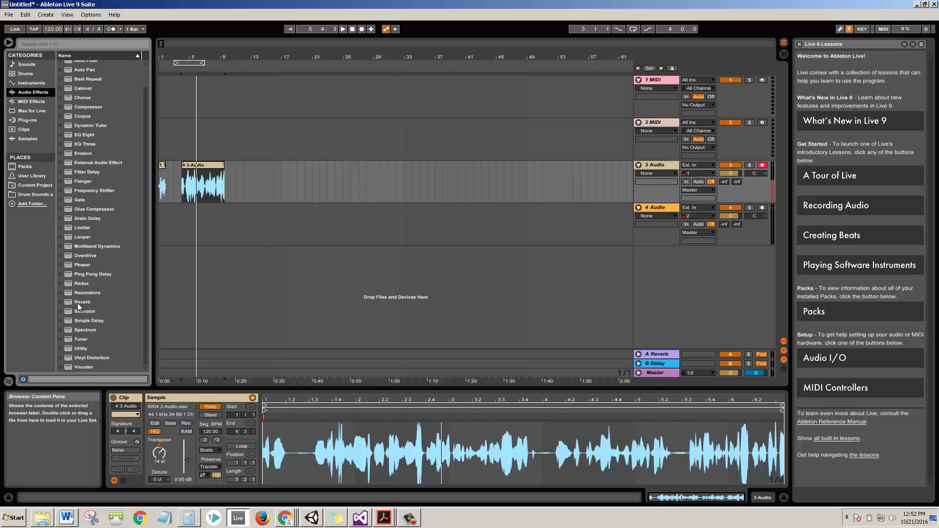
left_click(61, 302)
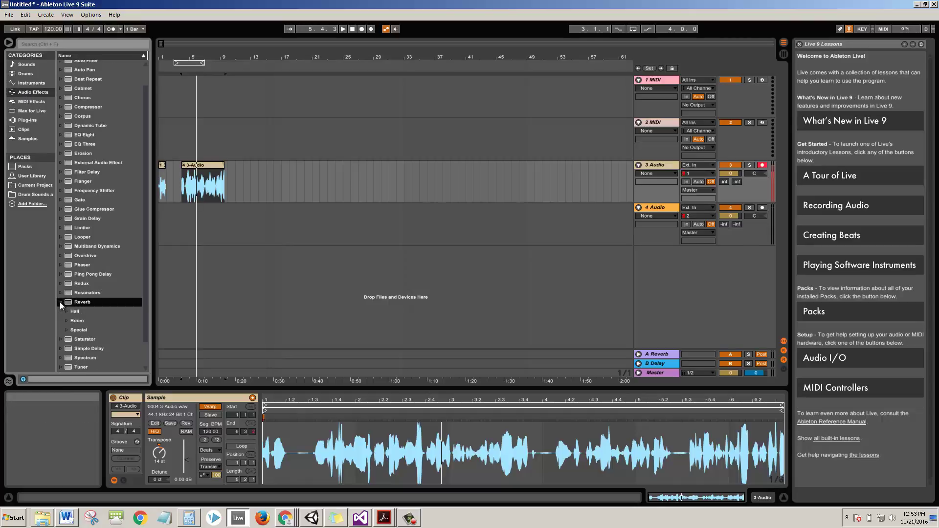
left_click(67, 311)
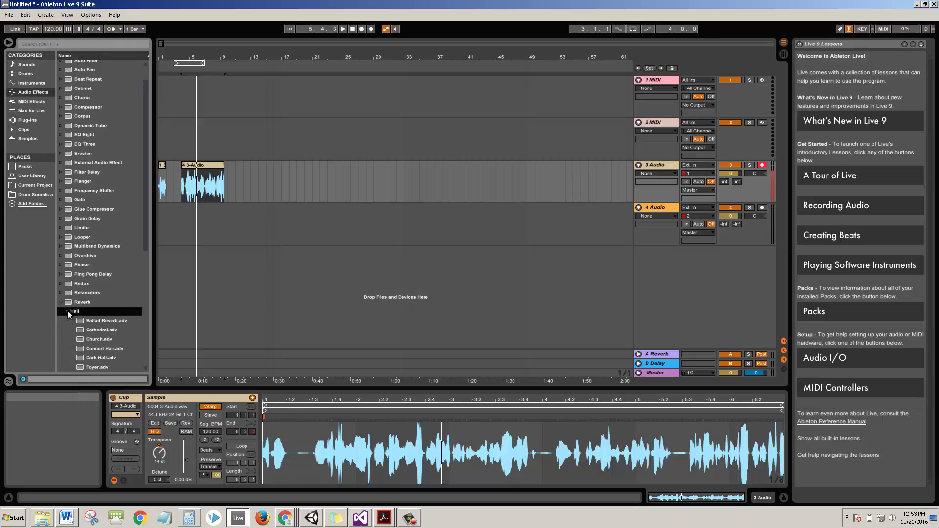
left_click(94, 330)
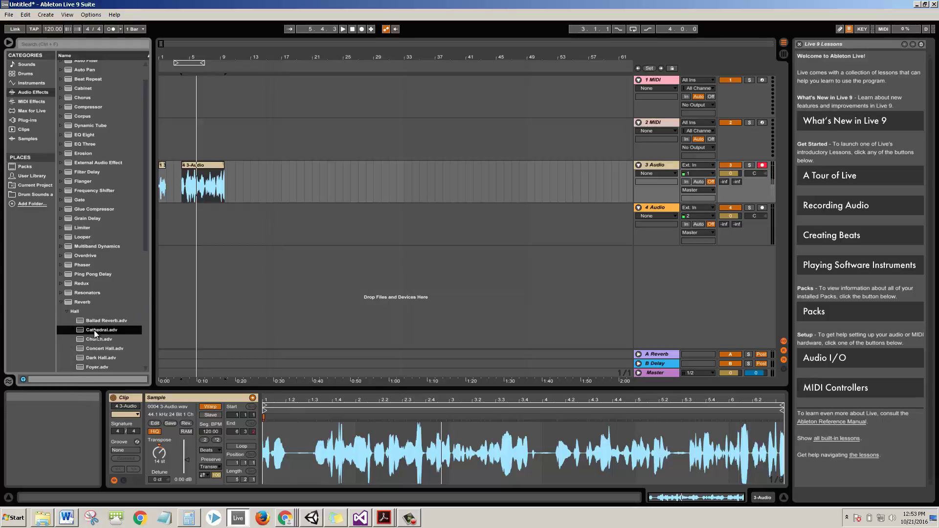
left_click_drag(166, 254, 197, 168)
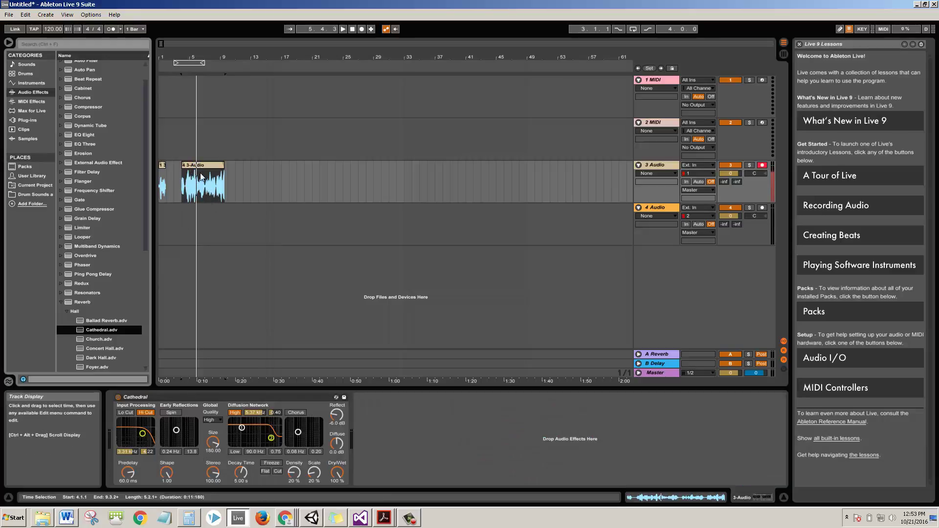
- Play the clip through the Cathedral reverb, then set Transpose to 8 st and replay it
key("space")
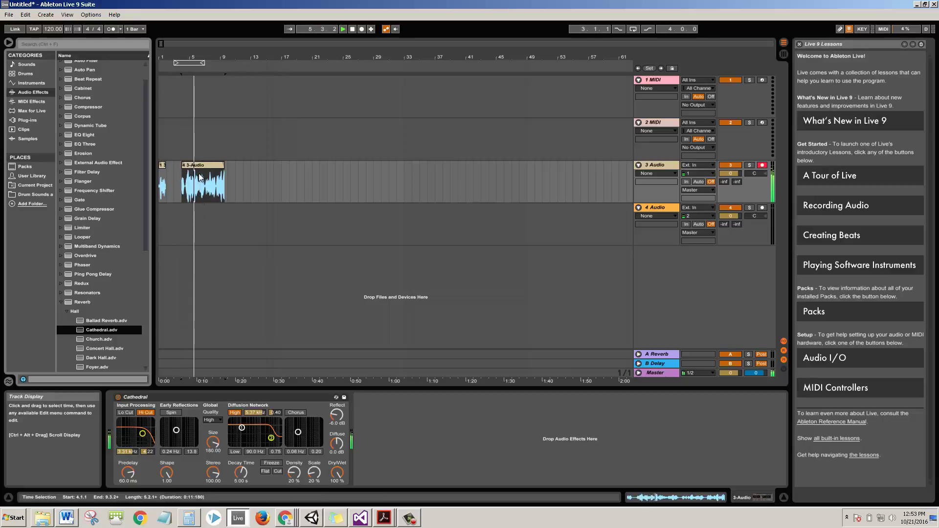
key("space")
left_click(200, 166)
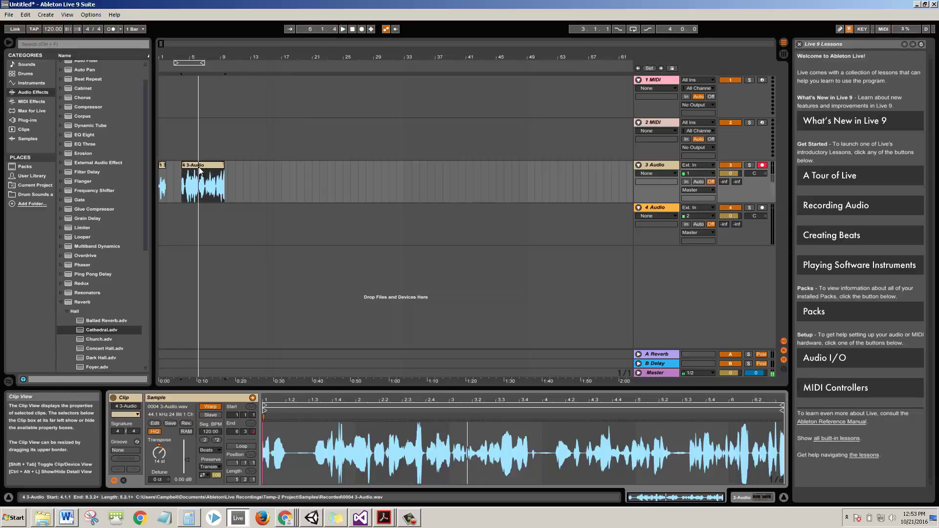
left_click_drag(160, 453, 161, 454)
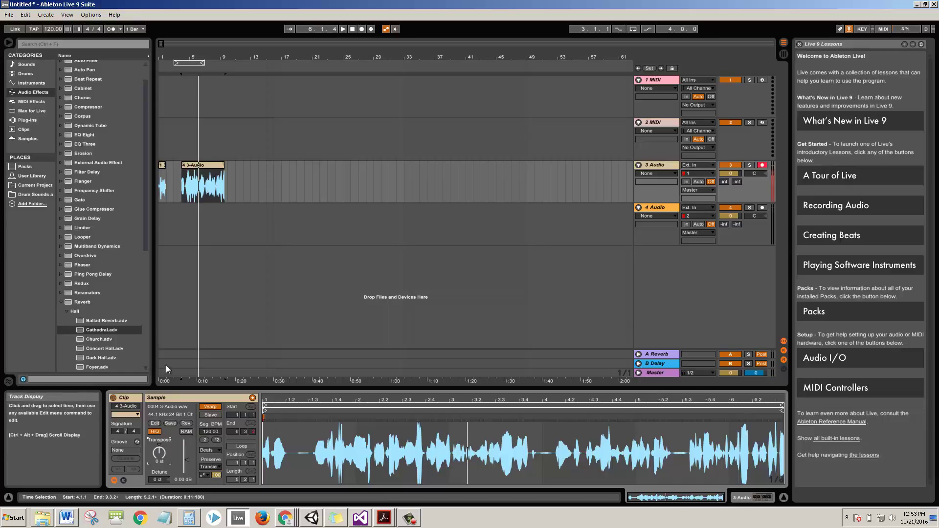
key("space")
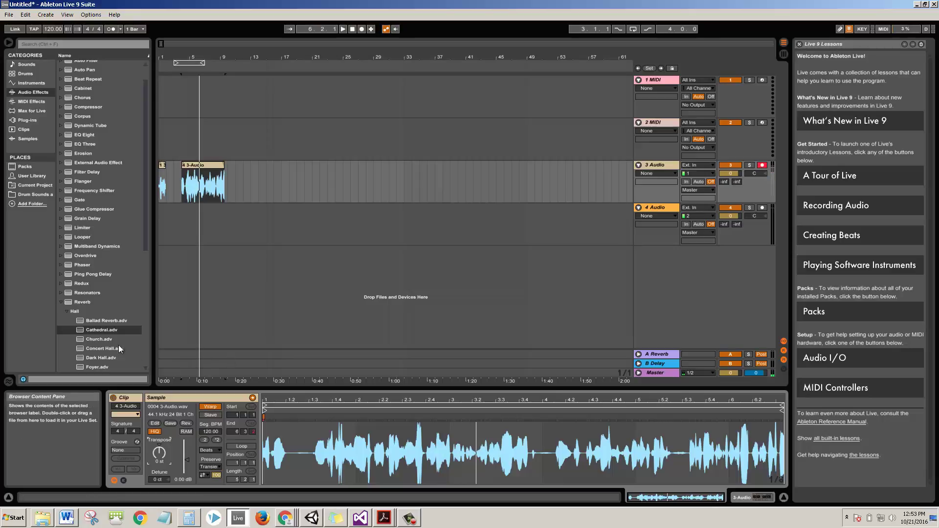
- Chain the Backbone preset from Reverb > Room onto track 3 after the Cathedral reverb
left_click(66, 313)
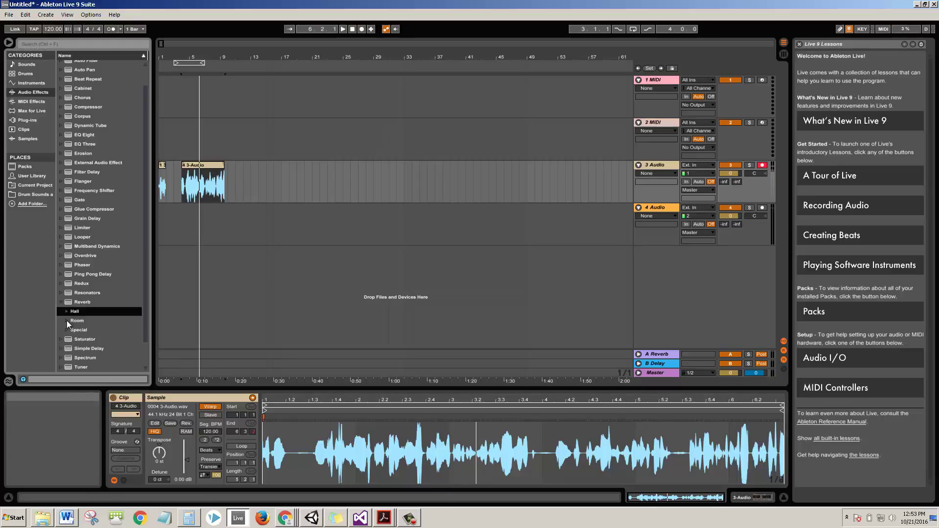
left_click(67, 321)
scroll(90, 328, "down", 1)
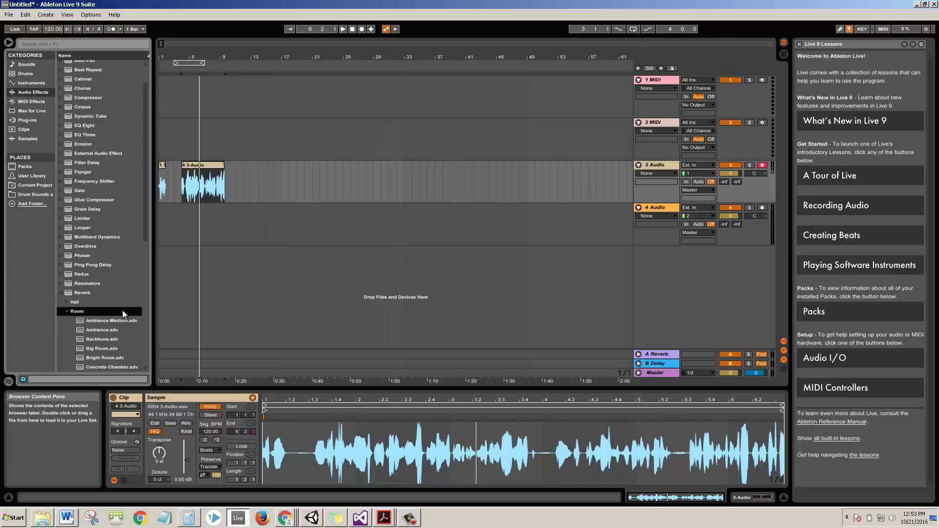
left_click(96, 338)
left_click_drag(228, 148, 204, 166)
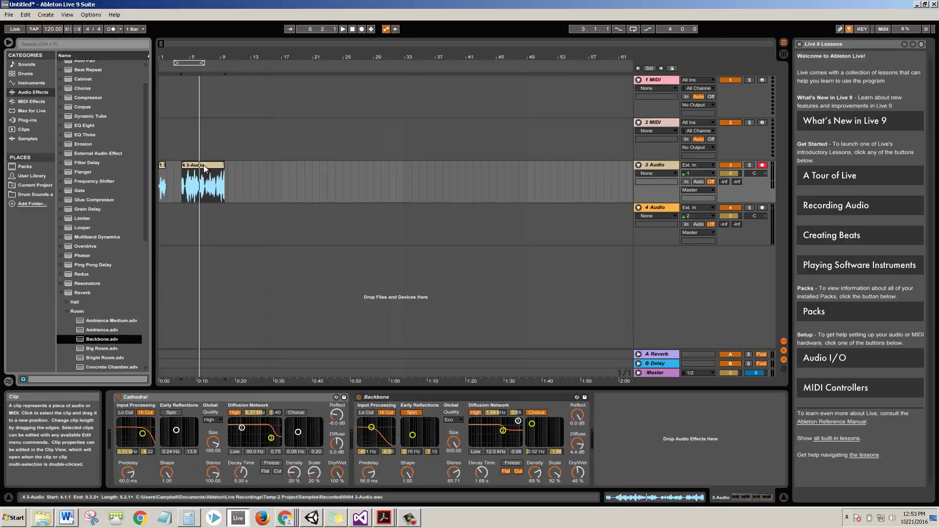
left_click(280, 398)
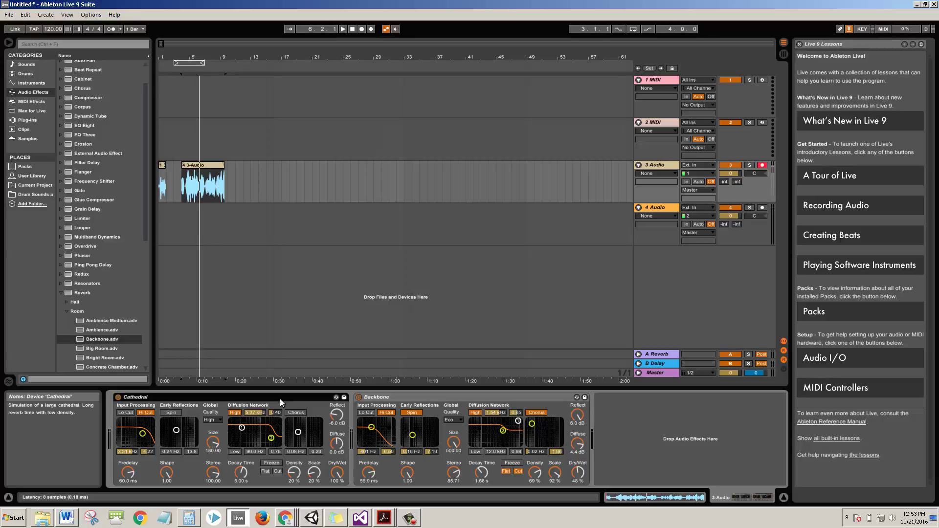
- Delete the Cathedral device and play the clip with only the Backbone reverb
right_click(280, 399)
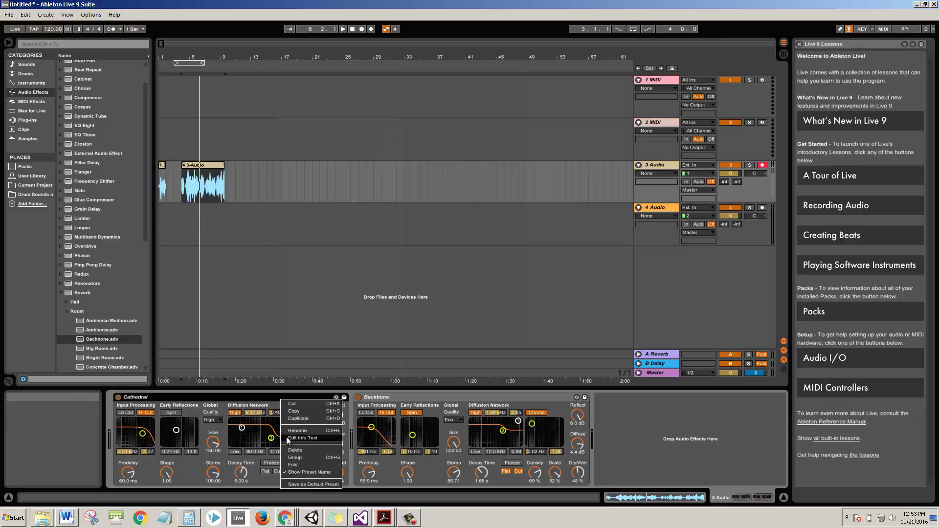
left_click(254, 395)
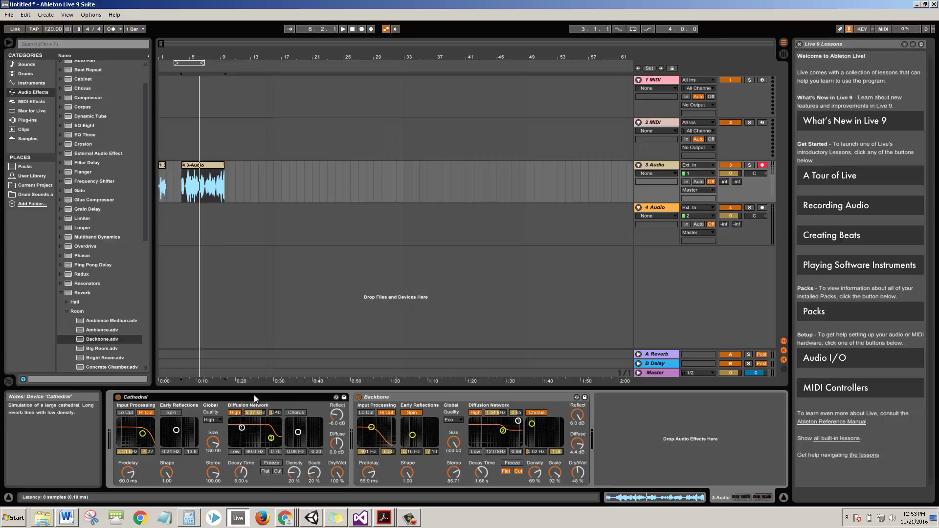
key("Delete")
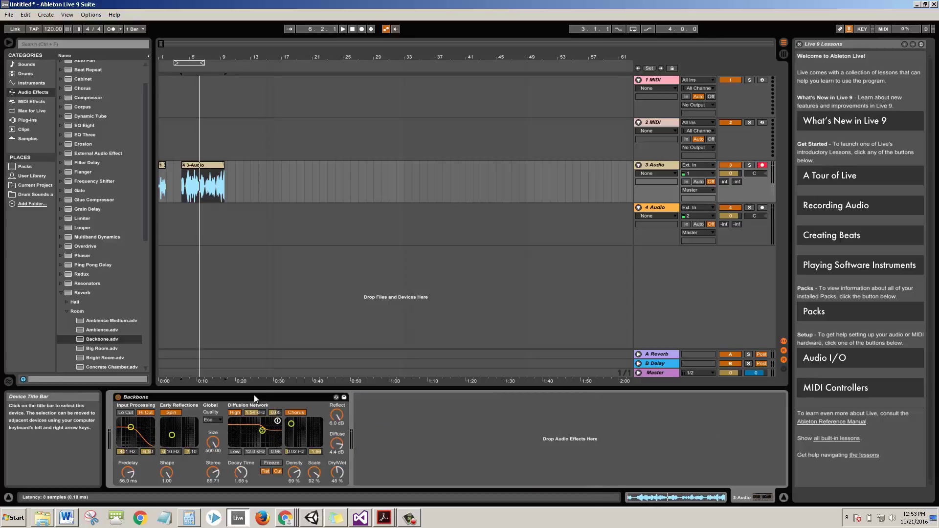
key("space")
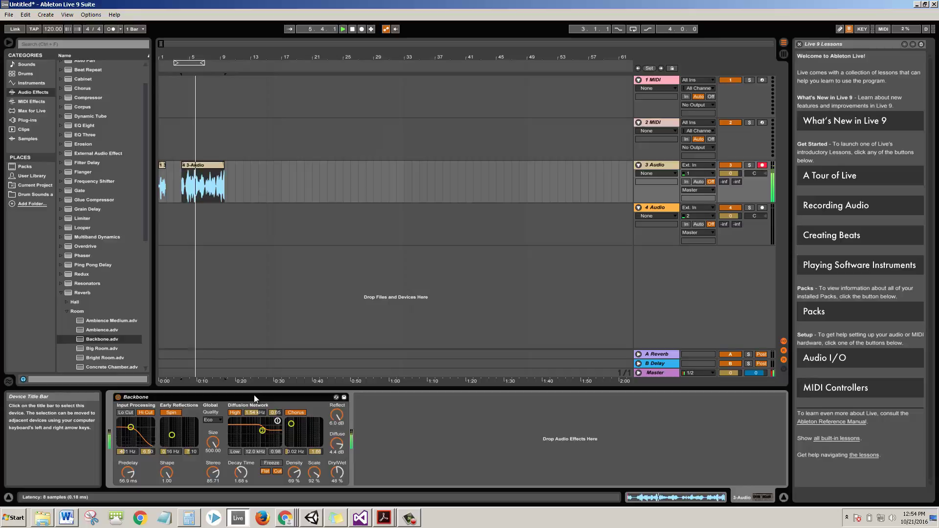
key("space")
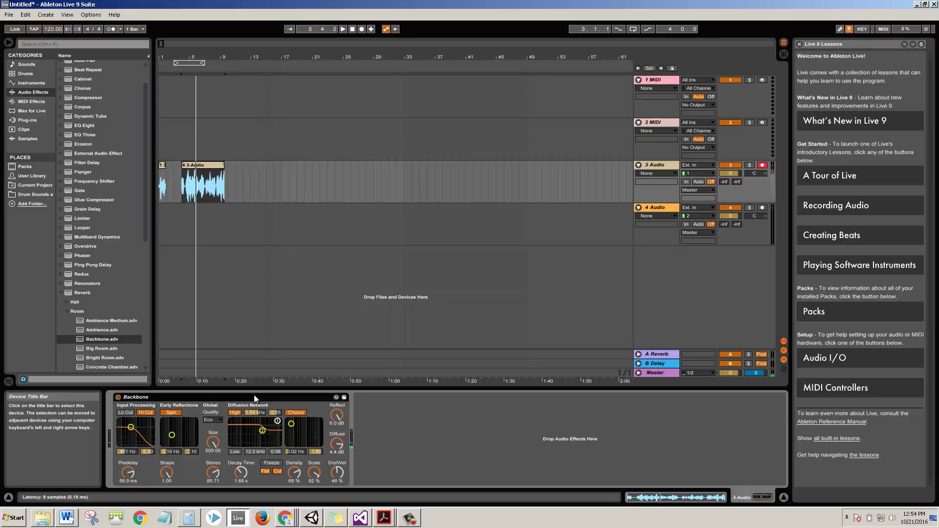